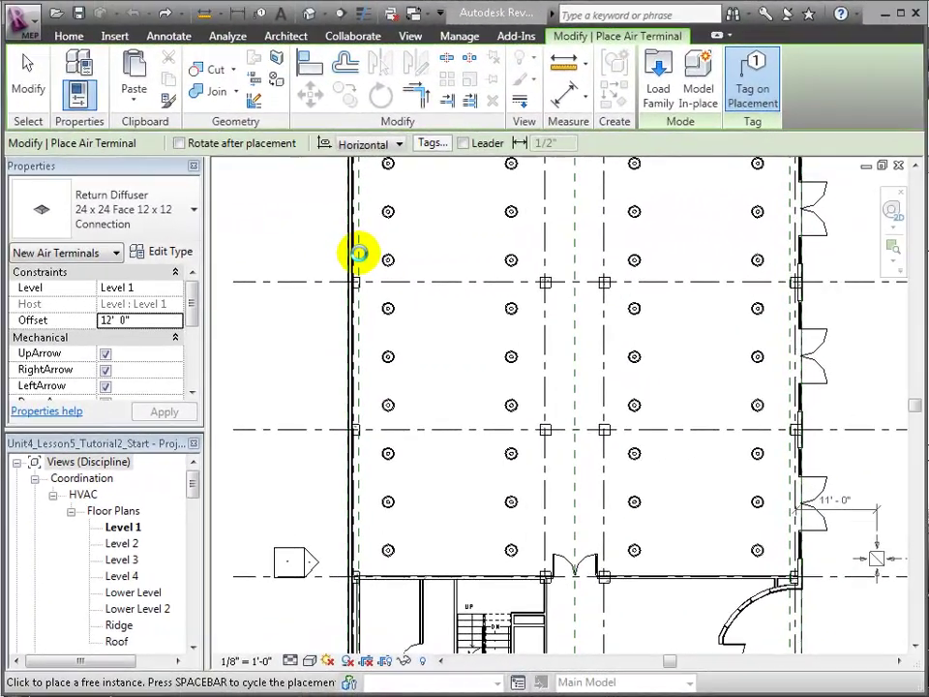
# Place two Return Diffuser 24 x 24 Face 12 x 12 Connection terminals along the left wall.
pyautogui.press('Escape')
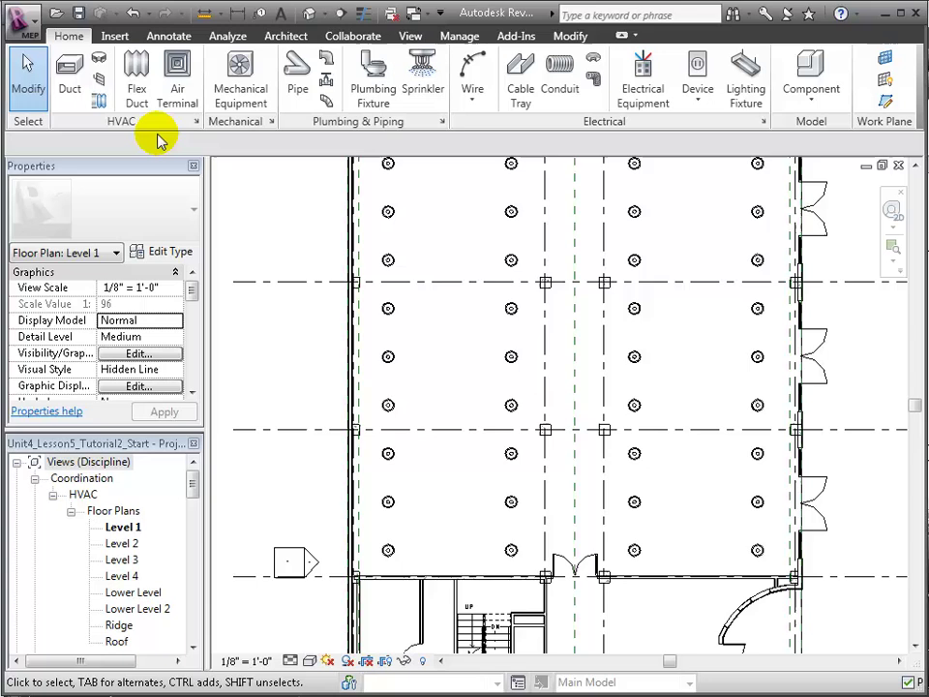
pyautogui.click(172, 97)
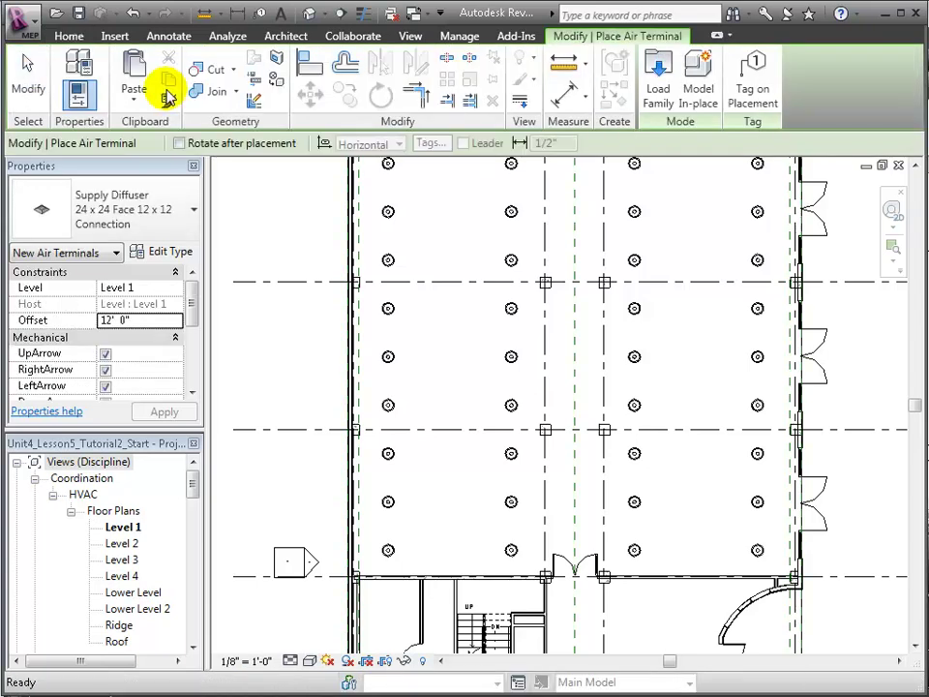
pyautogui.click(196, 212)
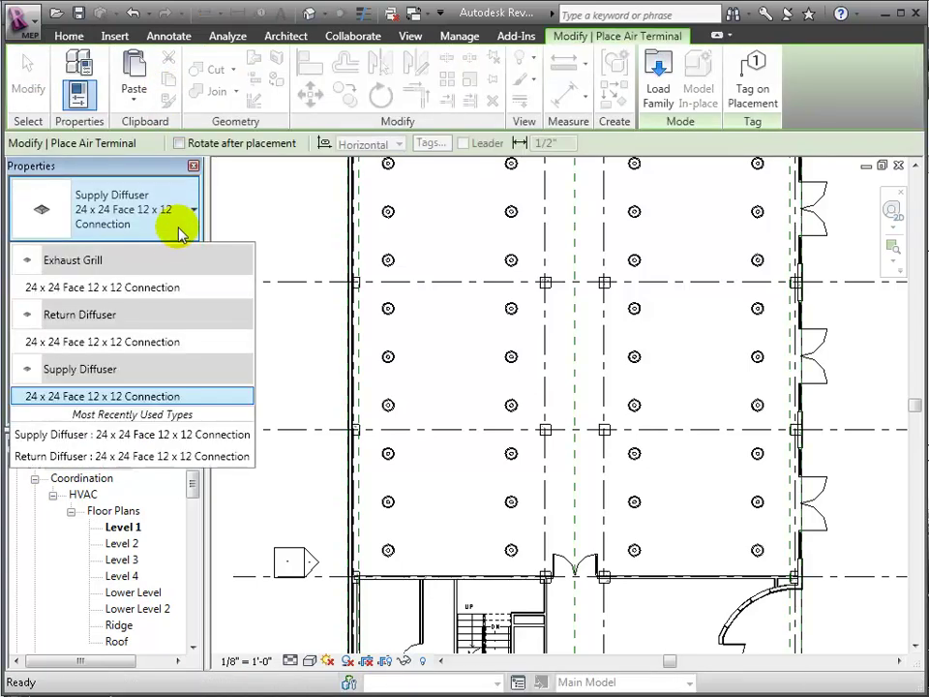
pyautogui.click(182, 341)
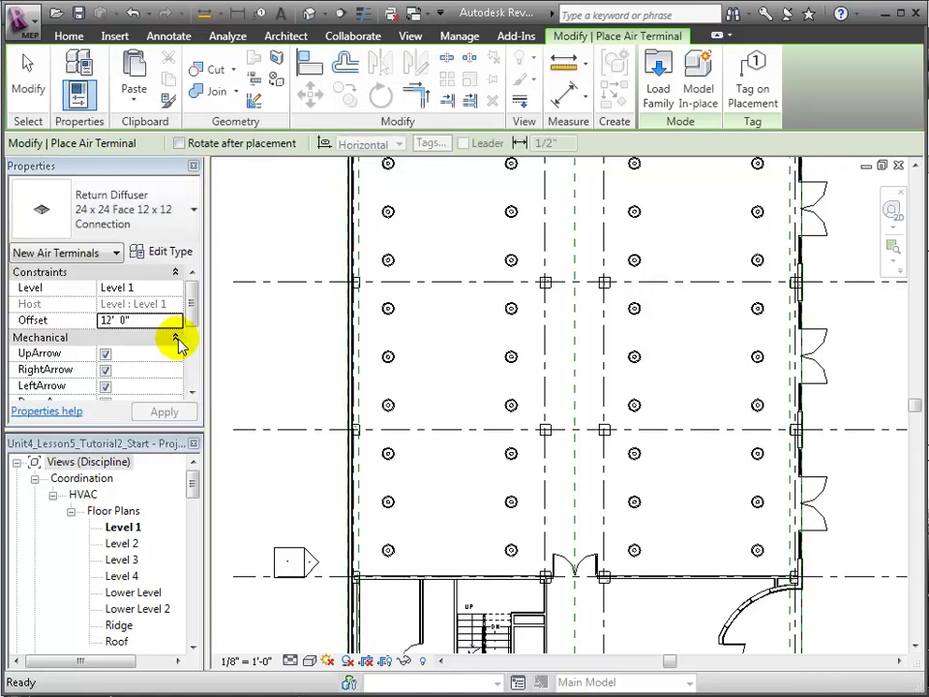
pyautogui.click(153, 318)
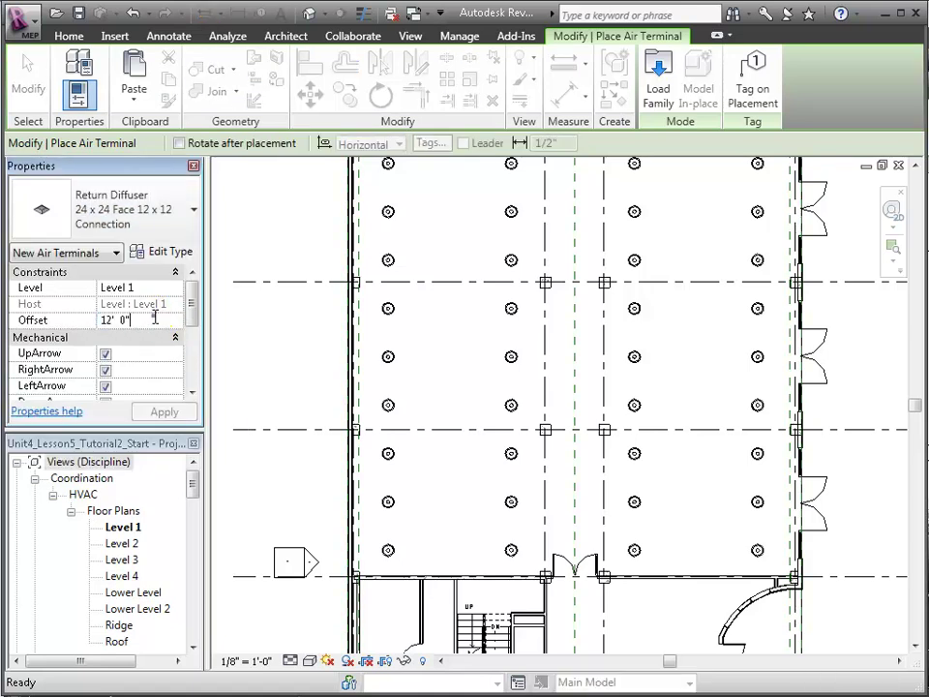
pyautogui.click(376, 238)
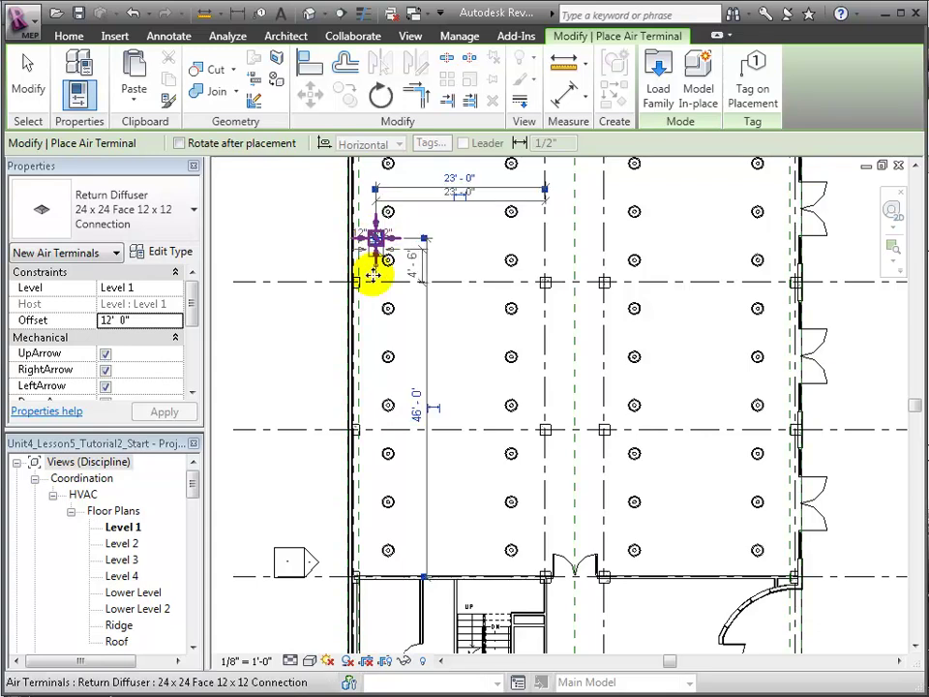
pyautogui.click(375, 476)
pyautogui.press('Escape')
pyautogui.press('Escape')
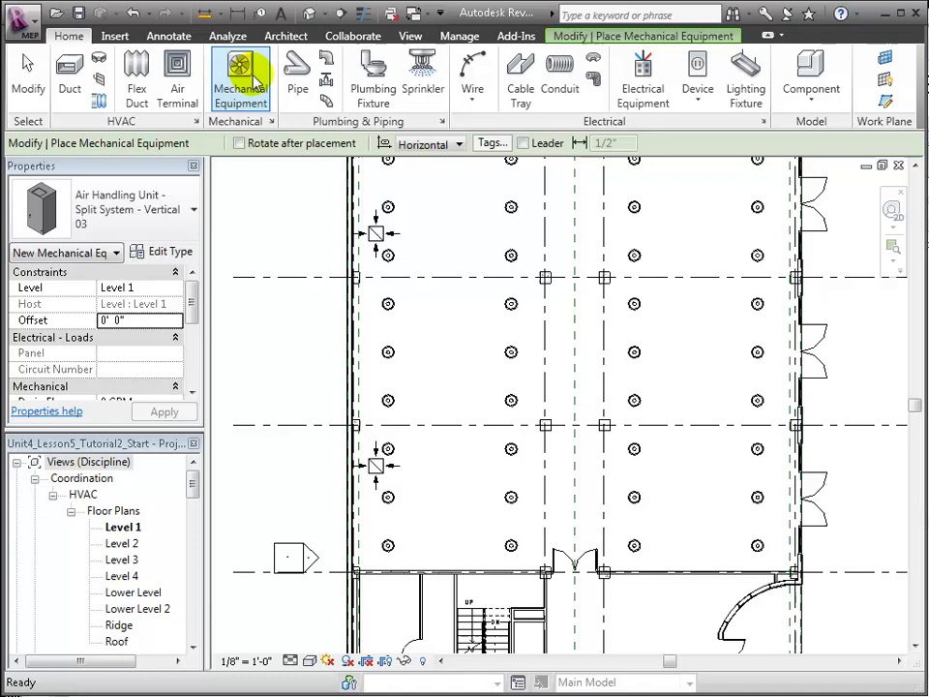
# Place a VAV Unit - Parallel Fan Powered, Size 6 - 16 inch Inlet, at 13' 0" offset between the diffusers.
pyautogui.click(257, 83)
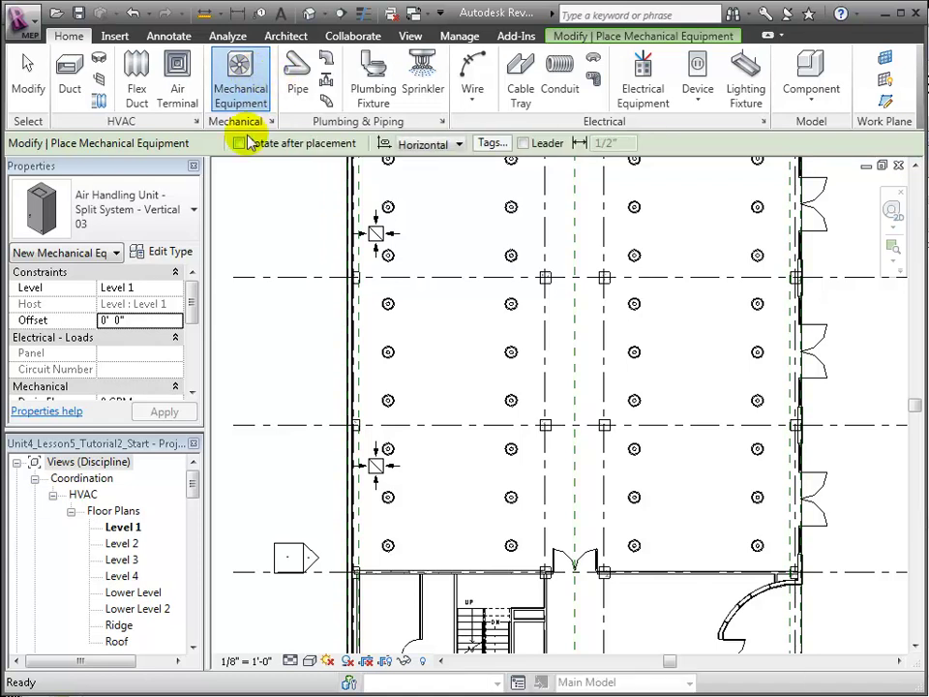
pyautogui.click(189, 210)
pyautogui.scroll(-4, 183, 425)
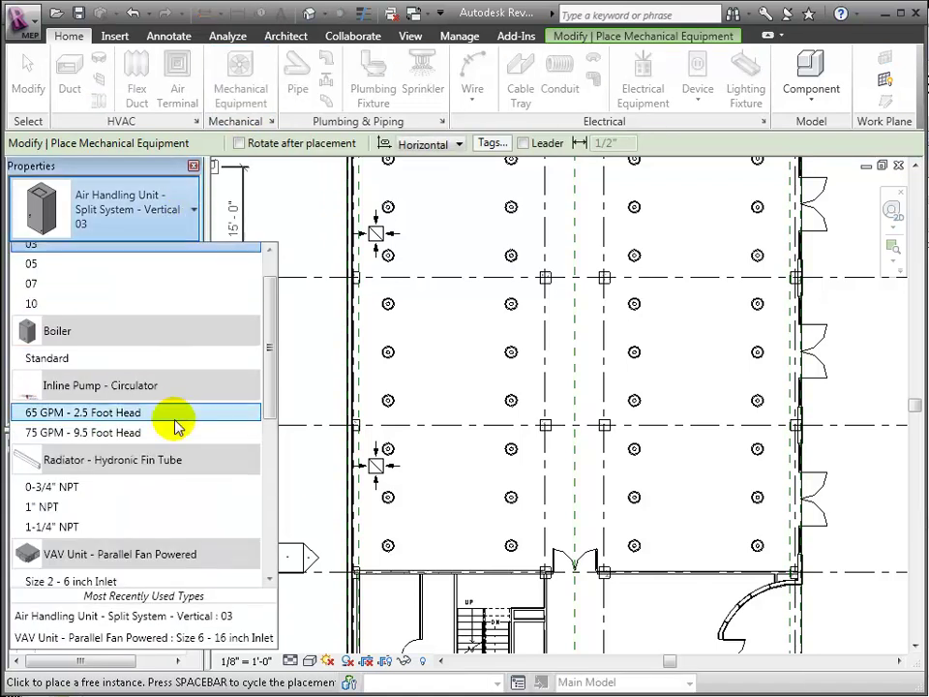
pyautogui.scroll(-3, 177, 450)
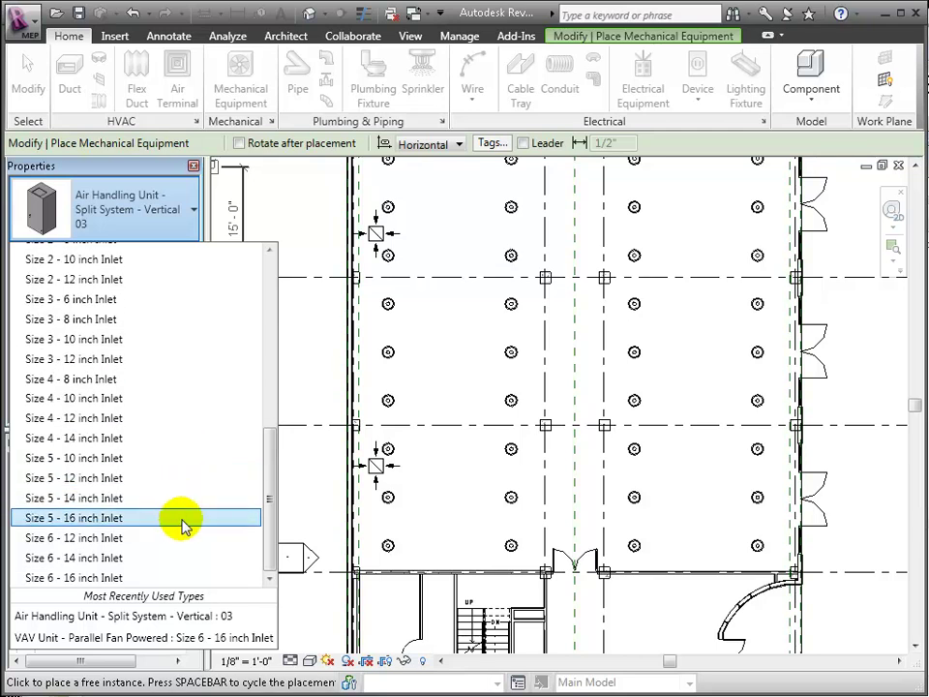
pyautogui.click(184, 578)
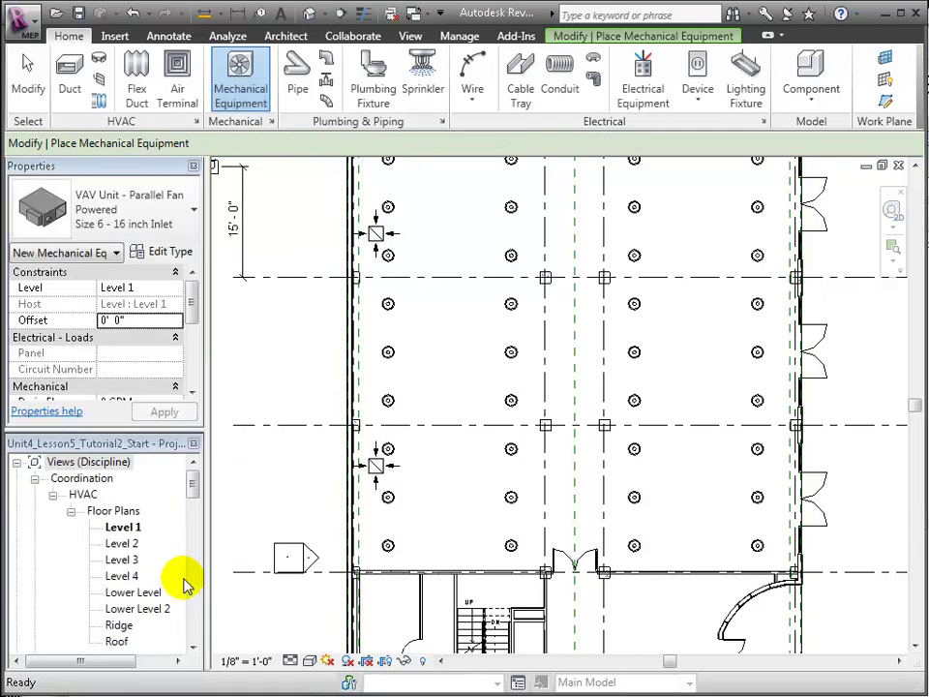
pyautogui.click(139, 323)
pyautogui.click(136, 322)
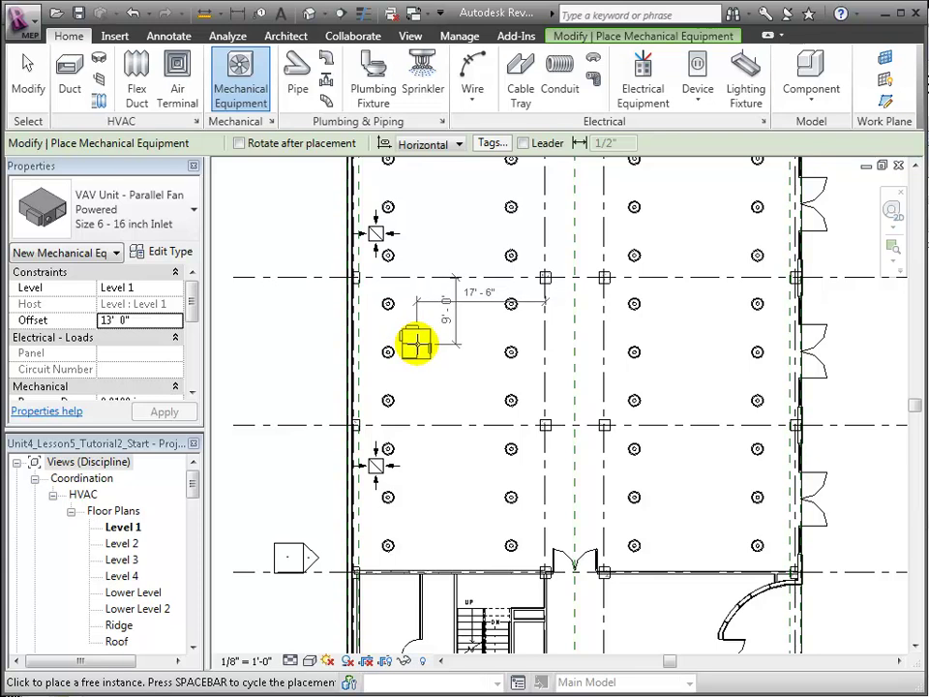
pyautogui.click(419, 347)
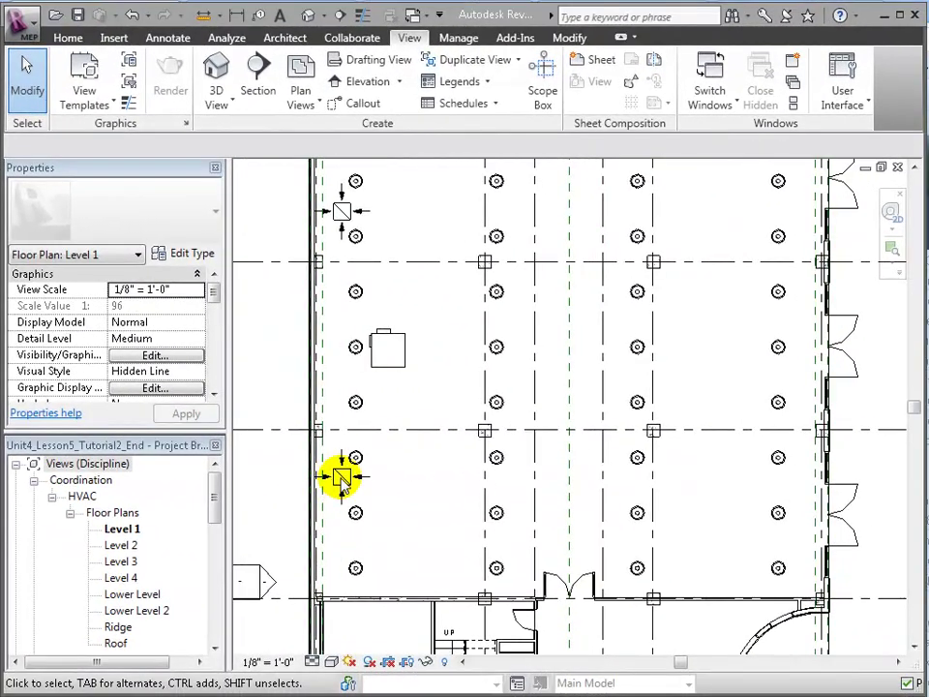
# Select both return diffusers and create a return air system from them.
pyautogui.click(344, 477)
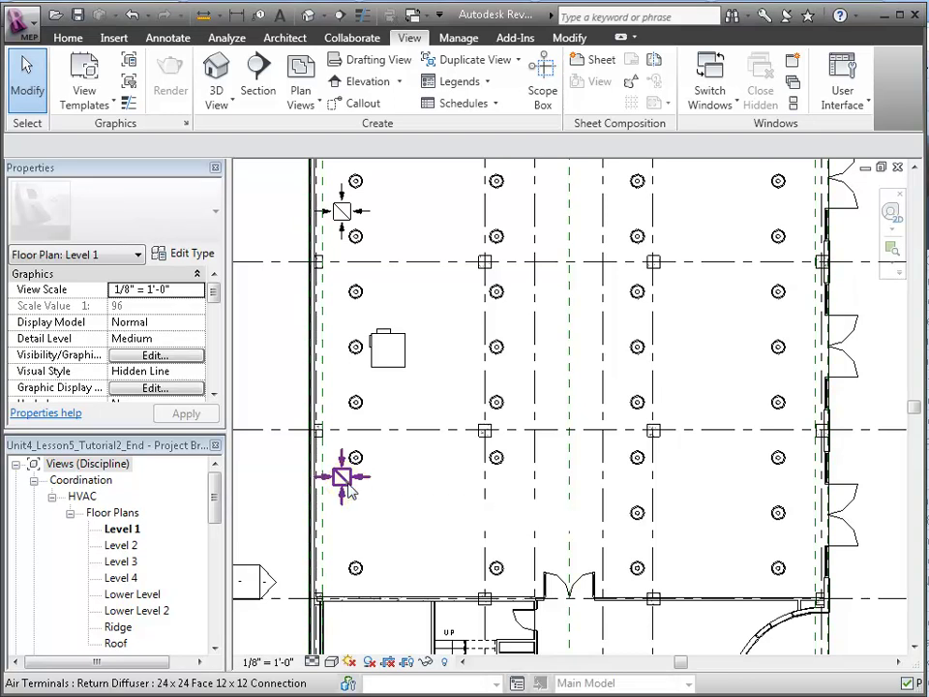
pyautogui.keyDown('ctrl'); pyautogui.click(347, 225); pyautogui.keyUp('ctrl')
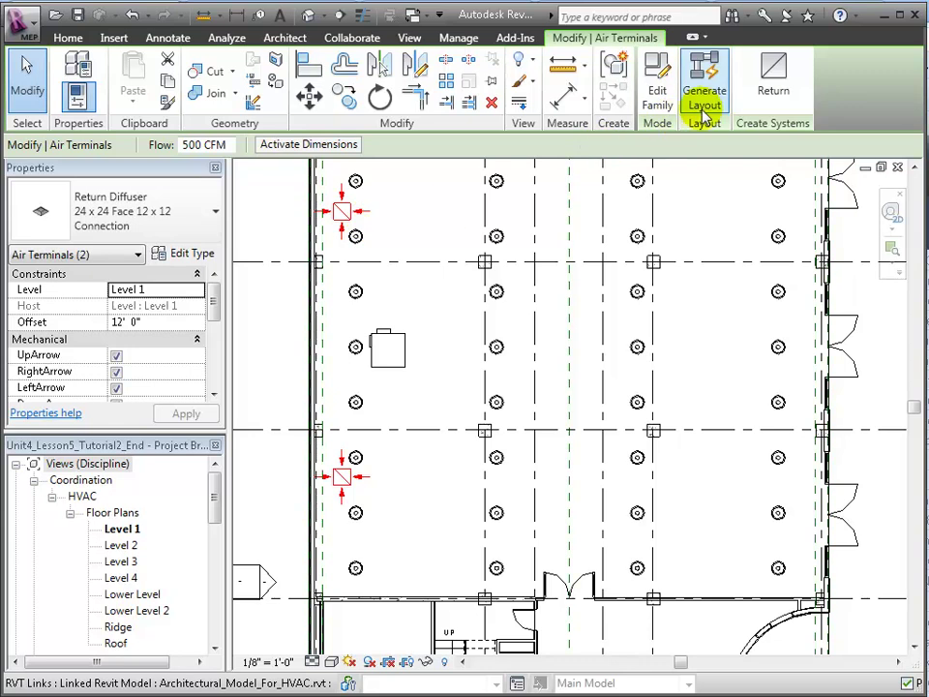
pyautogui.click(777, 90)
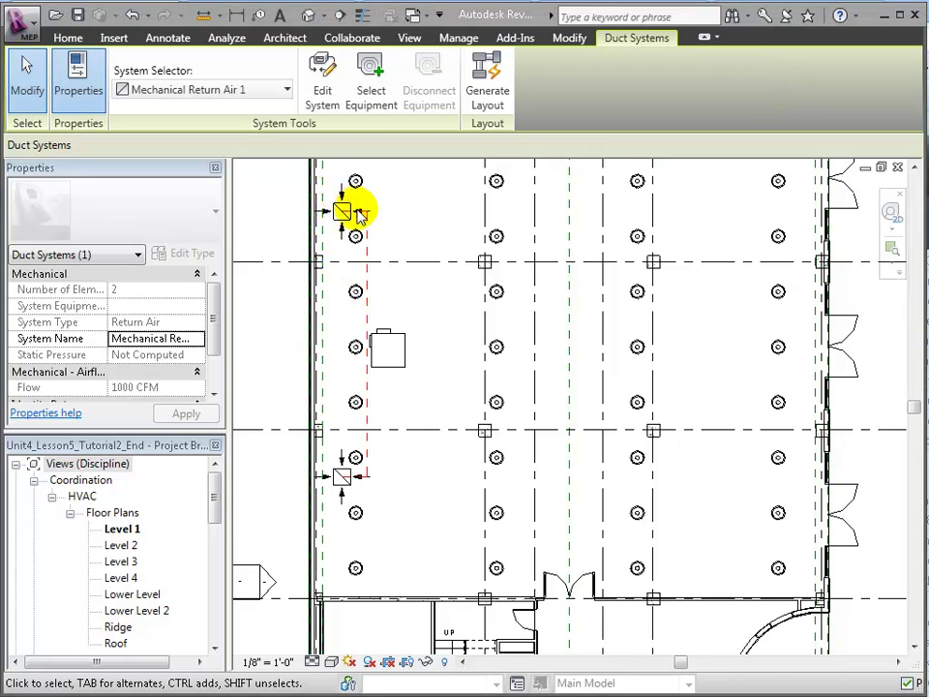
# Assign the VAV unit as the system's equipment and generate a duct layout.
pyautogui.click(380, 99)
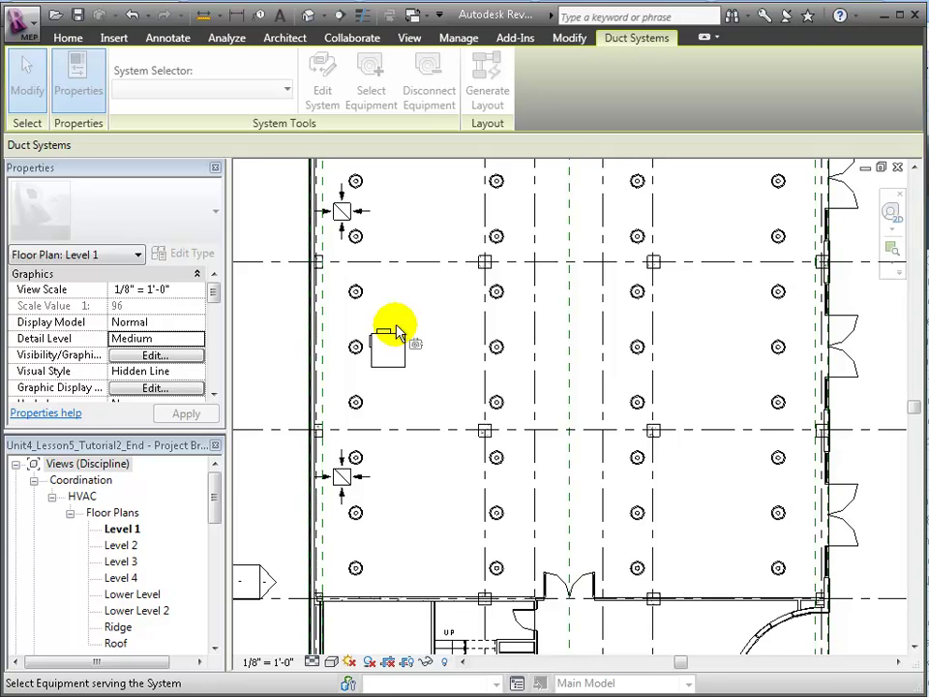
pyautogui.click(395, 339)
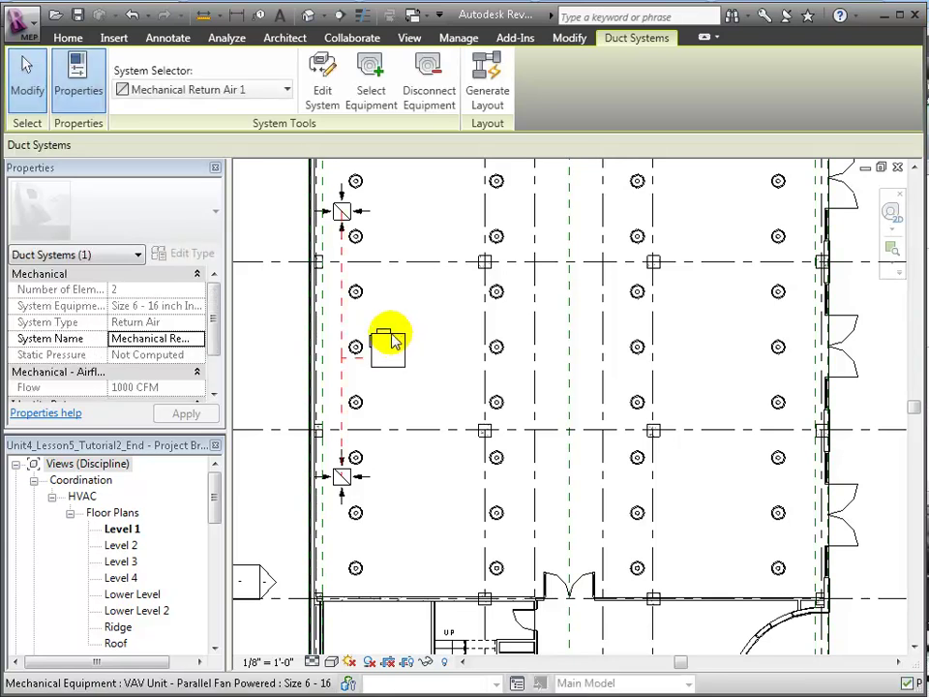
pyautogui.click(492, 92)
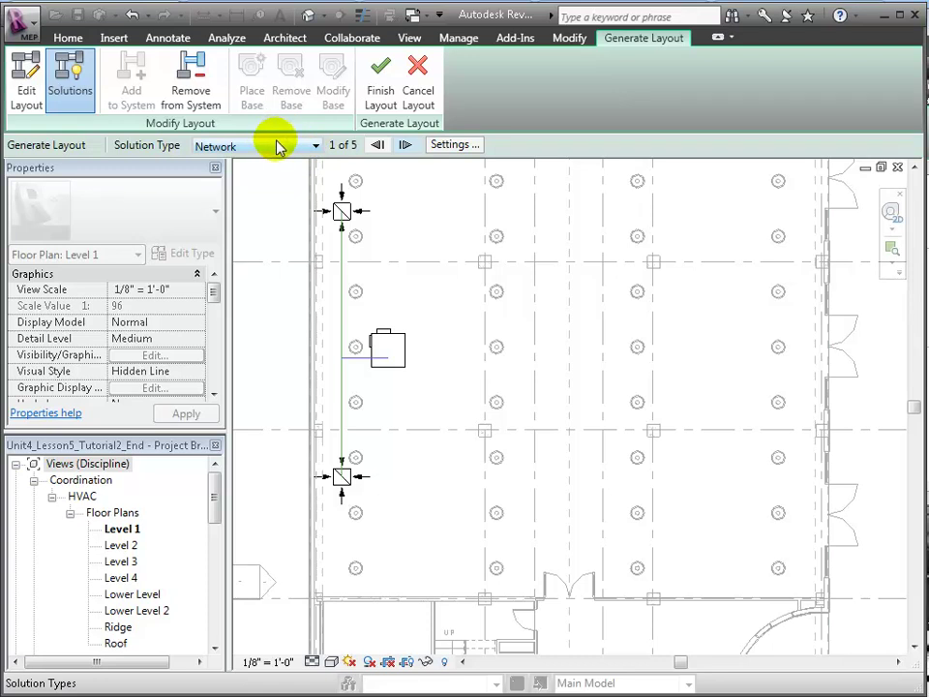
# Set the main duct conversion to 13' 0" offset with Oval Duct: Gored Elbows / Taps.
pyautogui.click(462, 145)
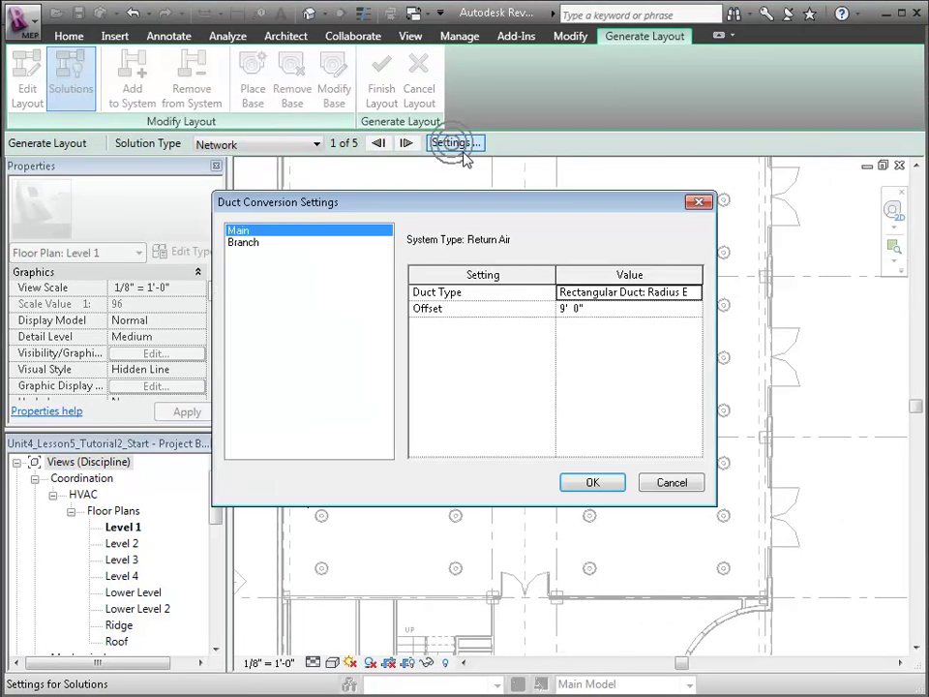
pyautogui.click(596, 308)
pyautogui.write('13')
pyautogui.click(692, 293)
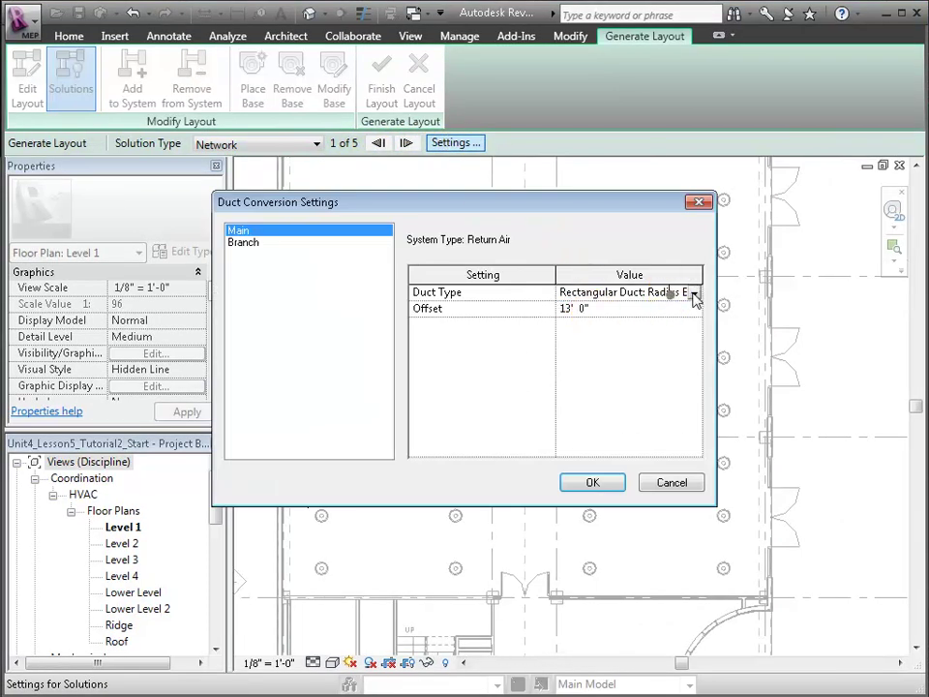
pyautogui.click(693, 292)
pyautogui.scroll(2, 641, 324)
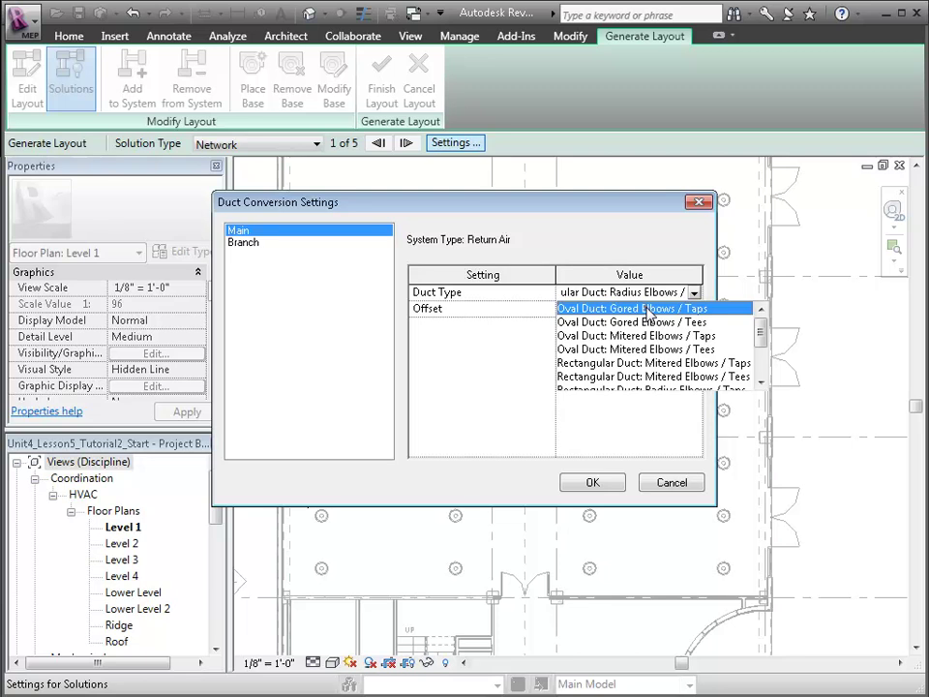
pyautogui.click(649, 310)
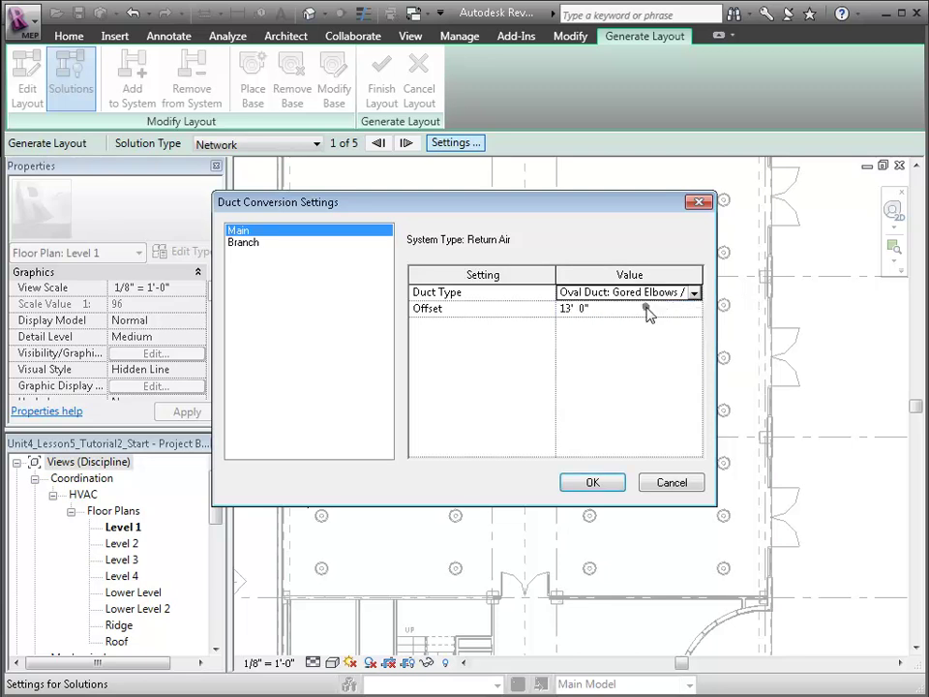
# Set branches to 13' offset, Round Duct: Tees and Flex Duct Round, then confirm.
pyautogui.click(292, 243)
pyautogui.click(578, 310)
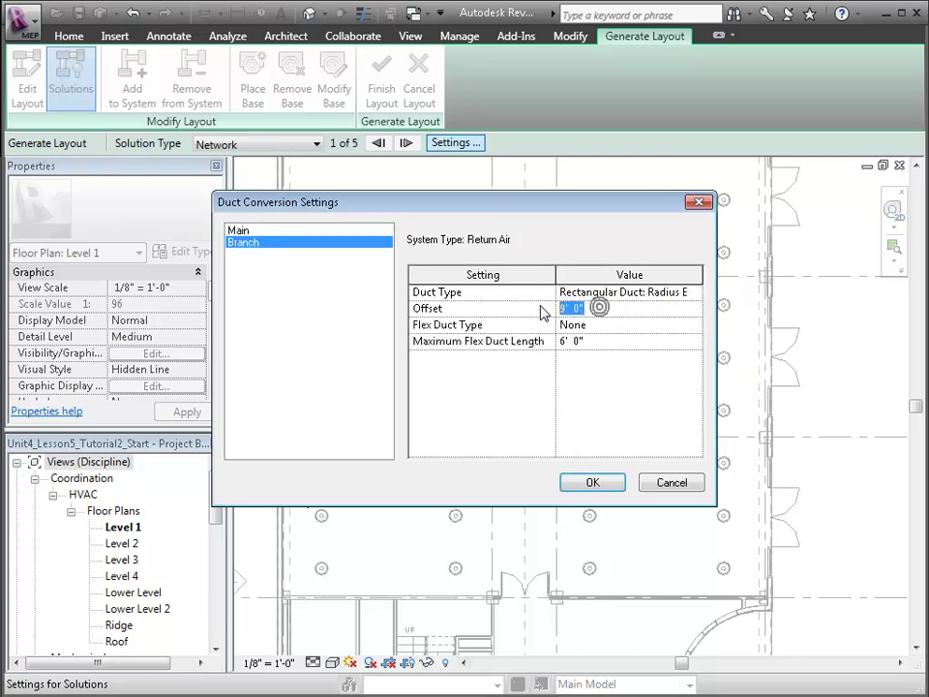
pyautogui.write('13')
pyautogui.click(695, 295)
pyautogui.click(694, 292)
pyautogui.scroll(-1, 693, 308)
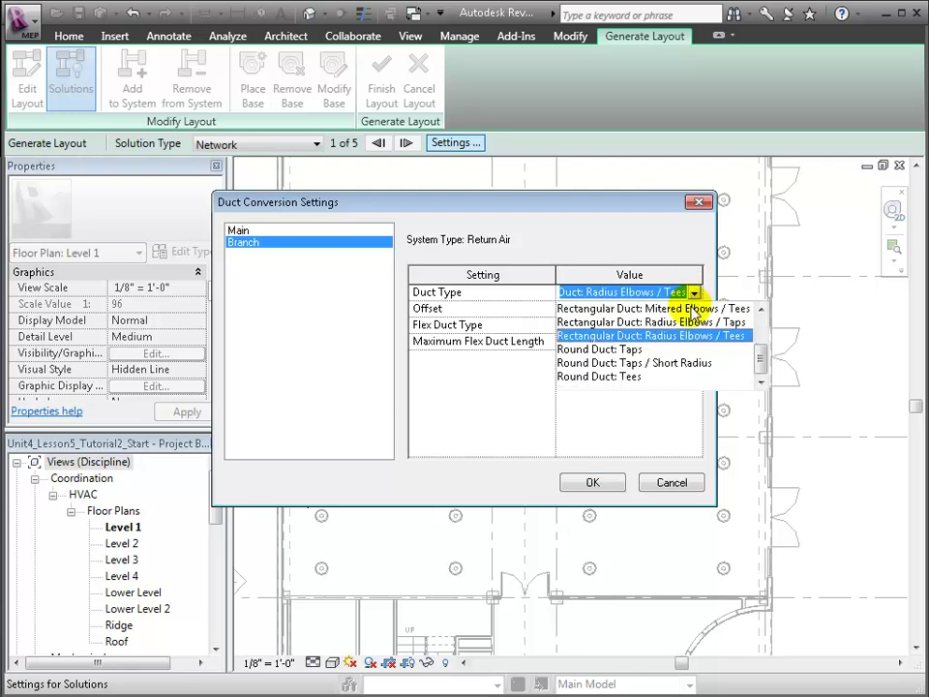
pyautogui.click(644, 377)
pyautogui.click(624, 324)
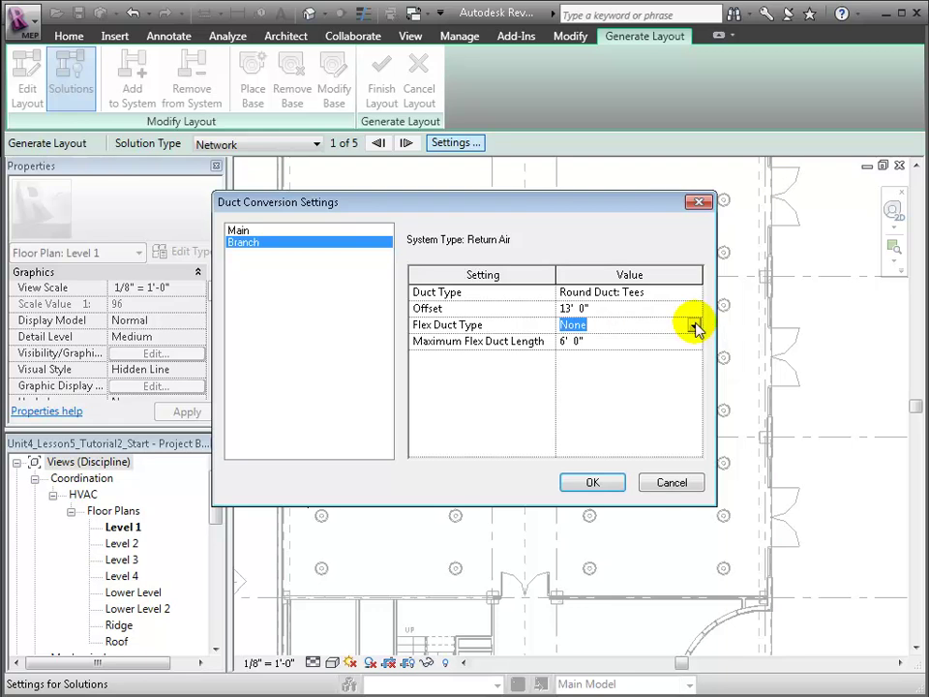
pyautogui.click(694, 326)
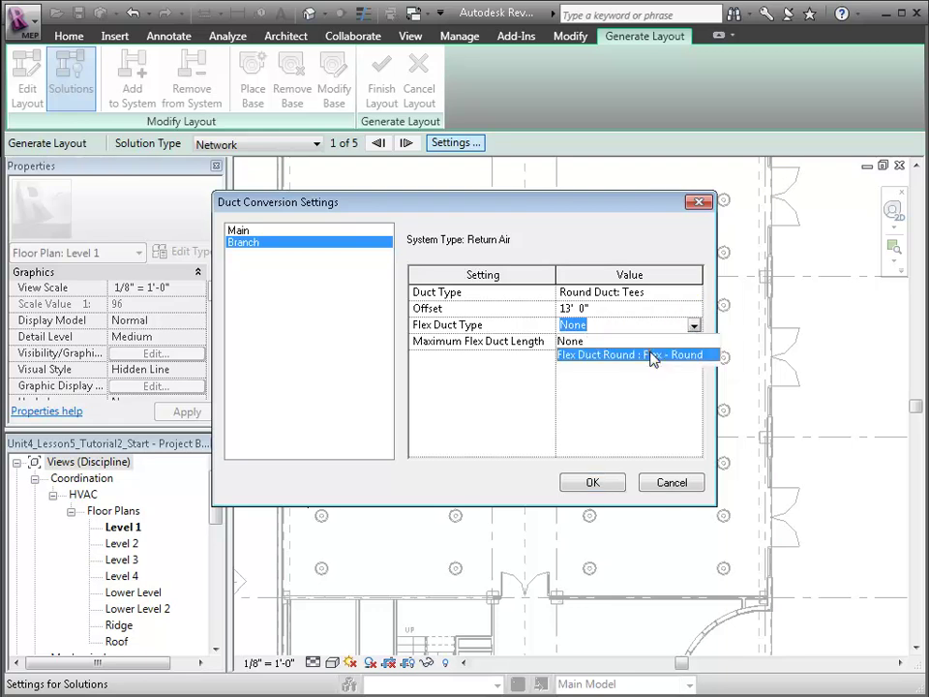
pyautogui.click(651, 355)
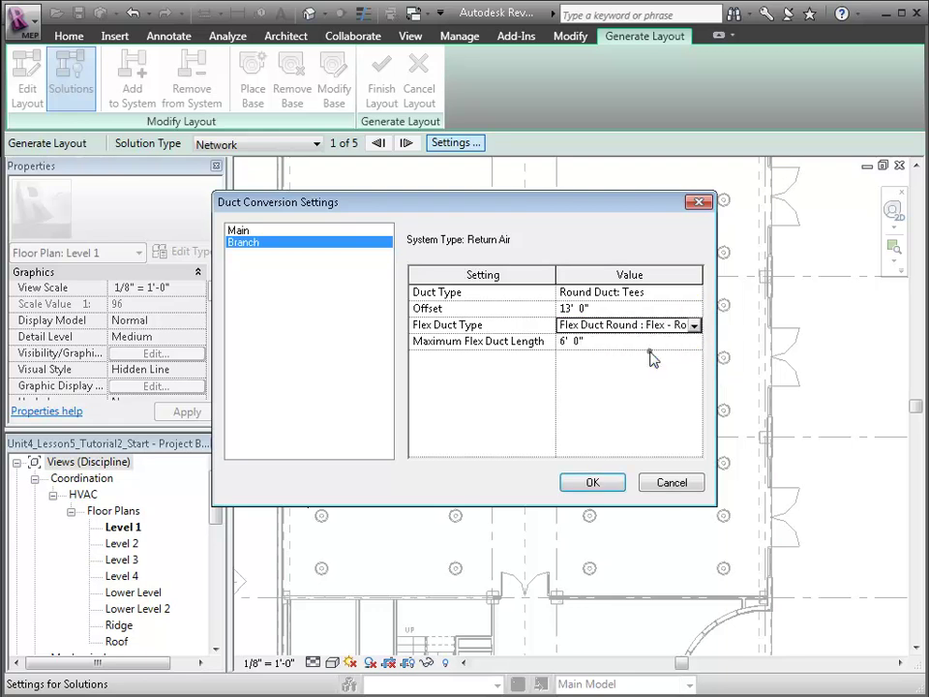
pyautogui.click(595, 482)
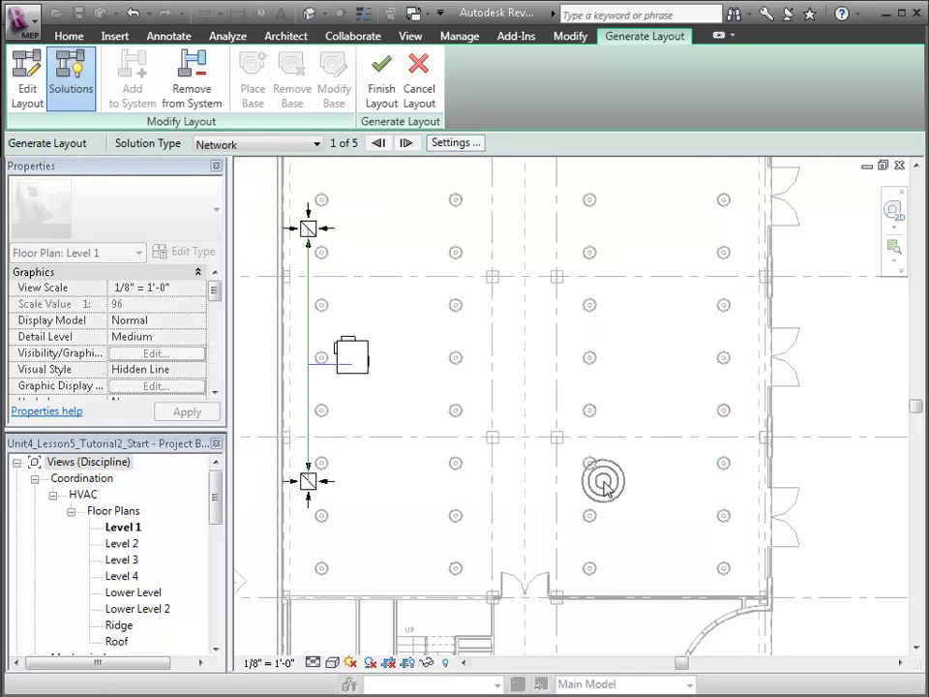
# Finish the layout using the next solution and dismiss the two flex duct length warnings.
pyautogui.click(406, 143)
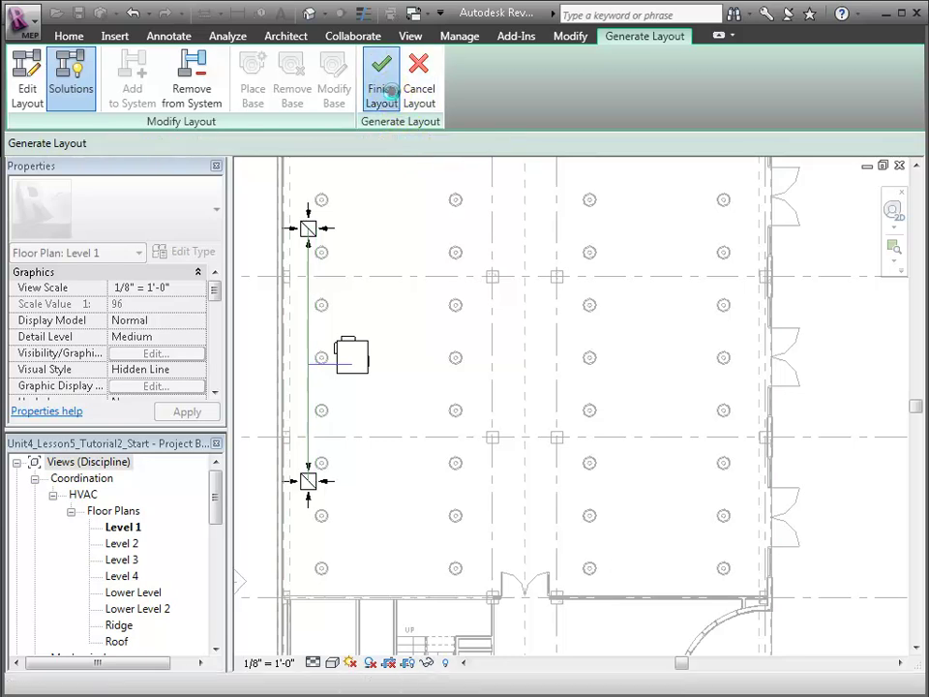
pyautogui.click(385, 92)
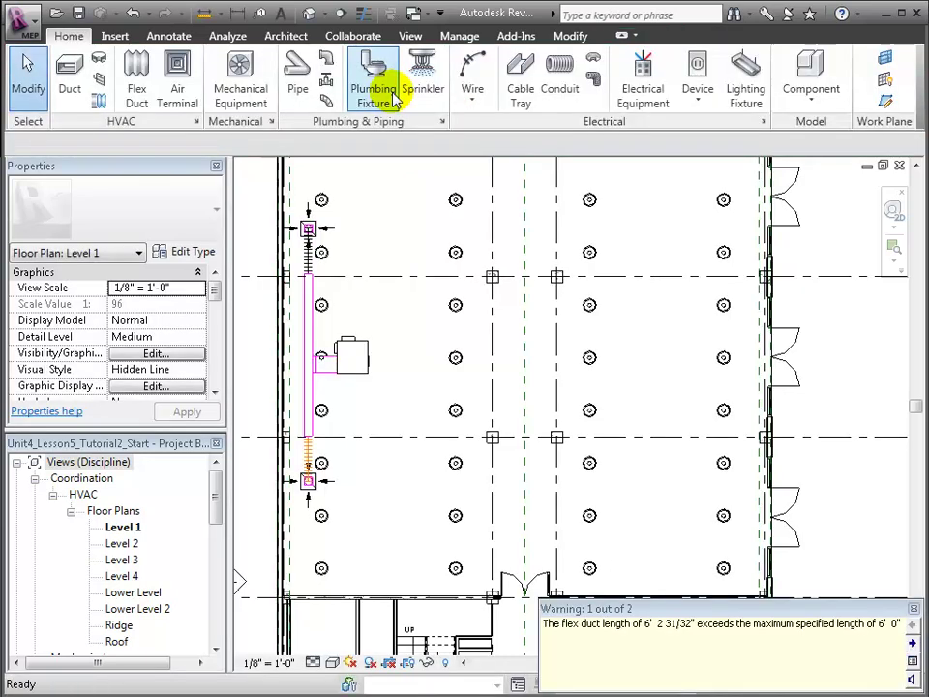
pyautogui.click(913, 642)
pyautogui.click(914, 621)
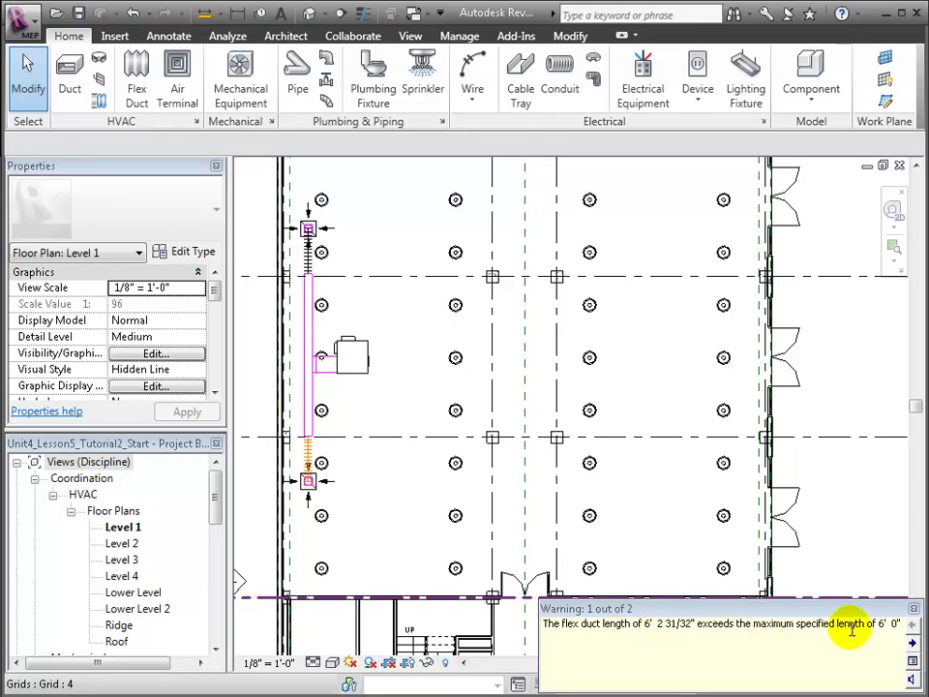
pyautogui.click(913, 642)
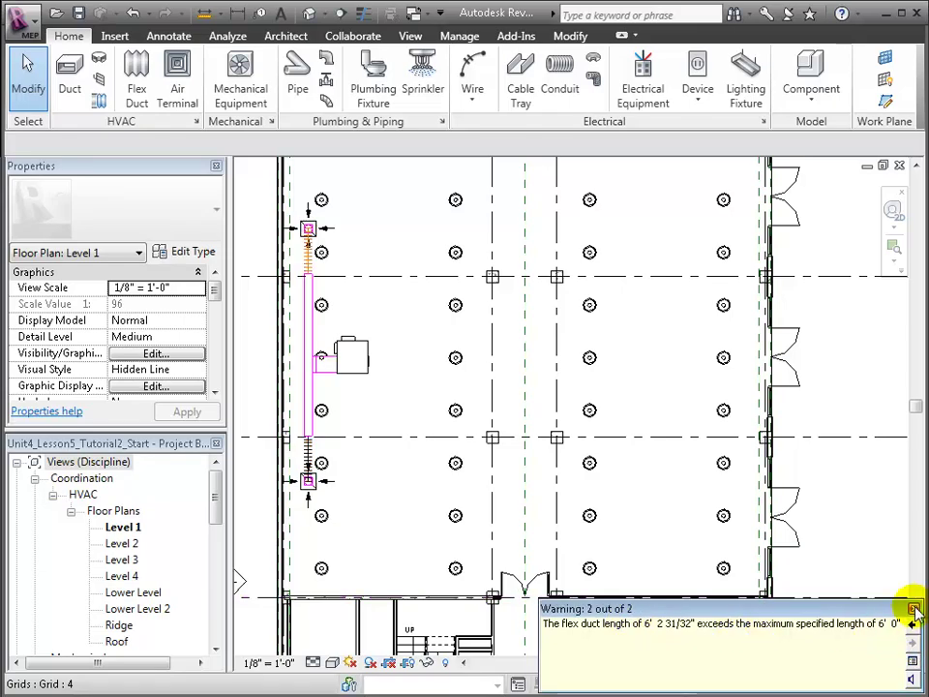
pyautogui.click(914, 608)
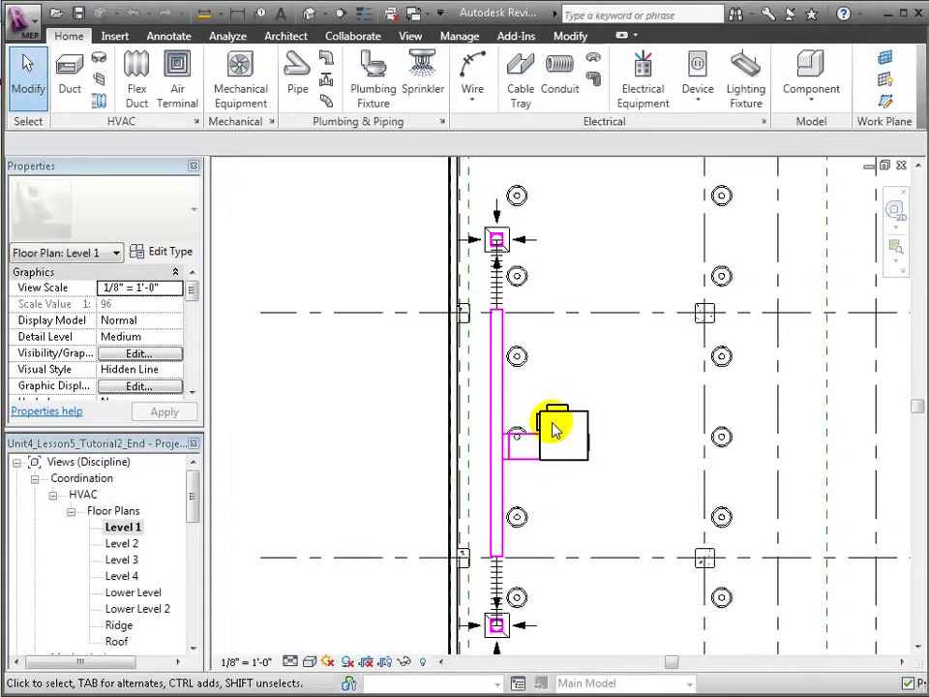
# Move the VAV unit slightly lower, beside the pink return duct.
pyautogui.click(582, 420)
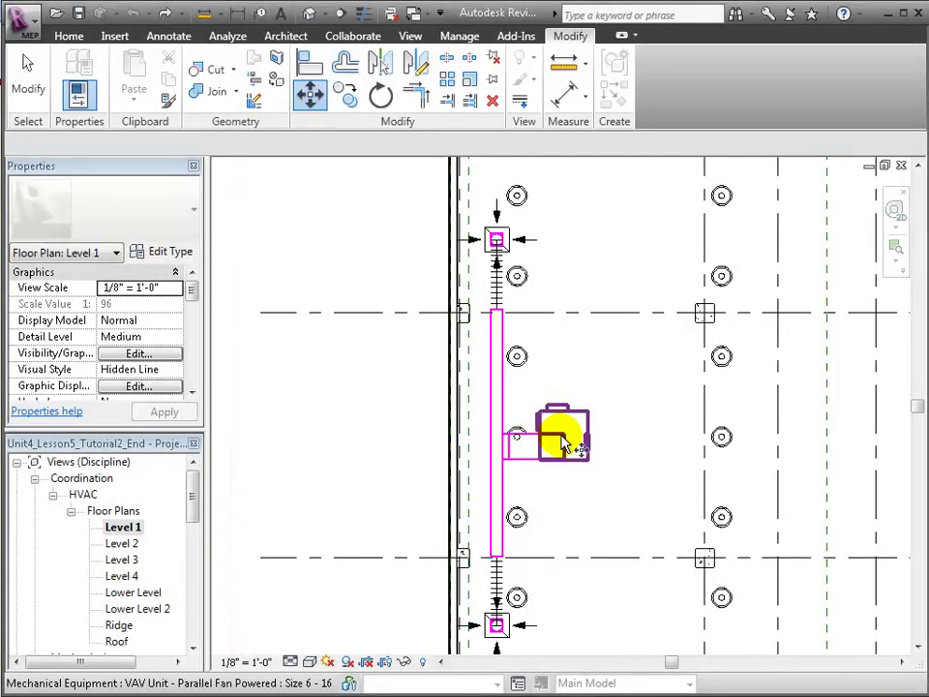
pyautogui.click(585, 443)
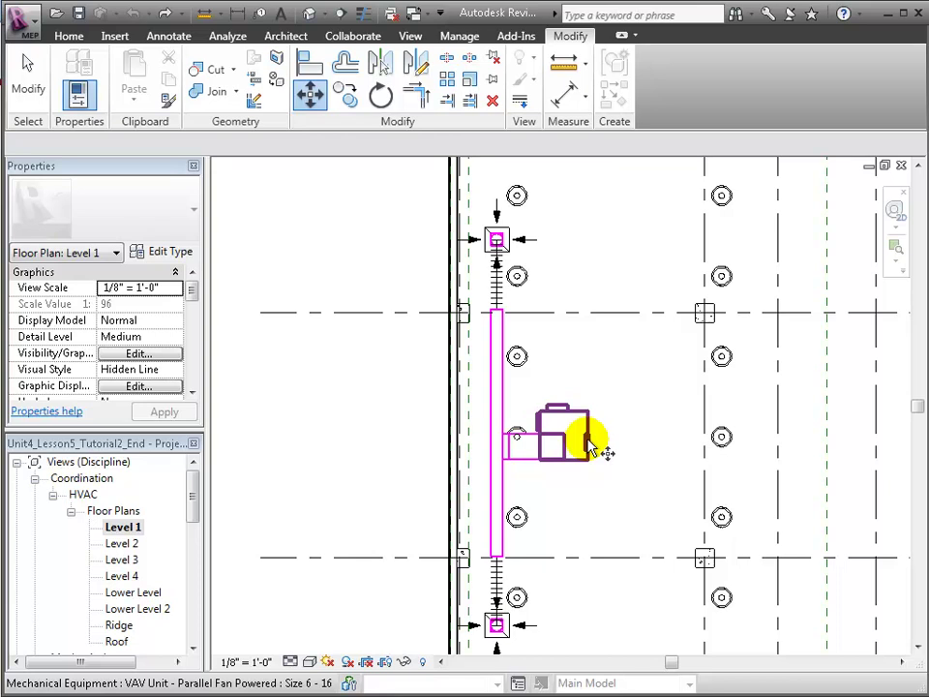
pyautogui.click(310, 95)
pyautogui.click(556, 436)
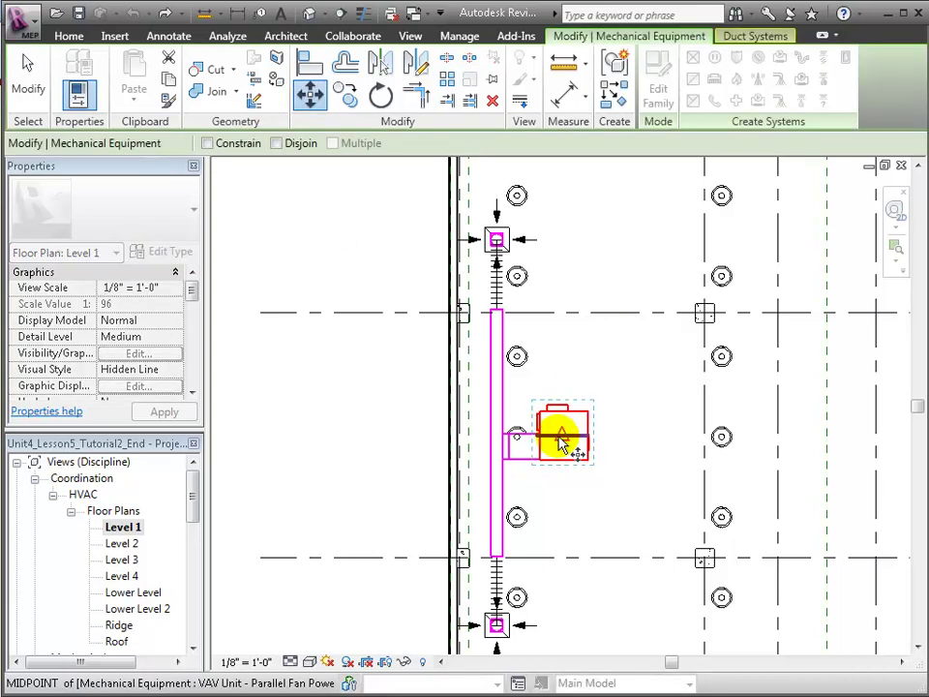
pyautogui.click(558, 440)
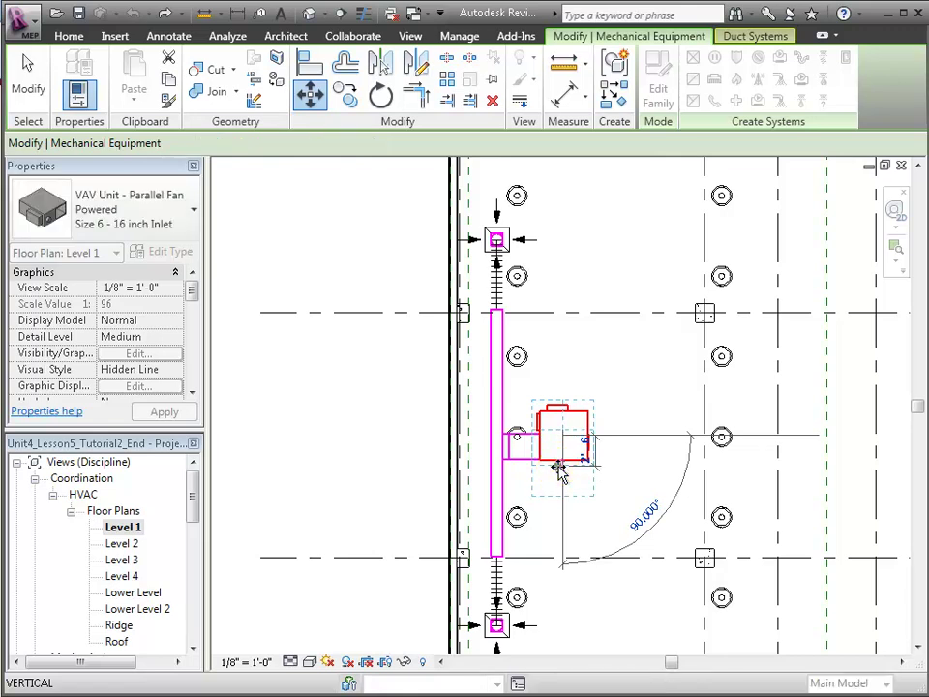
pyautogui.click(557, 473)
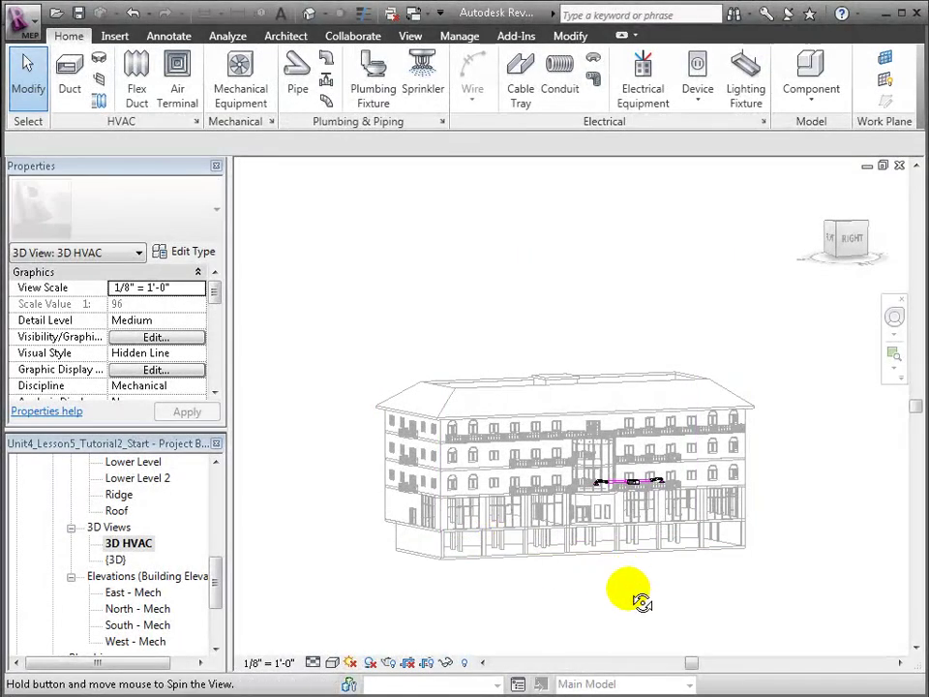
# Zoom in and orbit the 3D HVAC view to a front view of the ground-floor ductwork.
pyautogui.scroll(3, 642, 602)
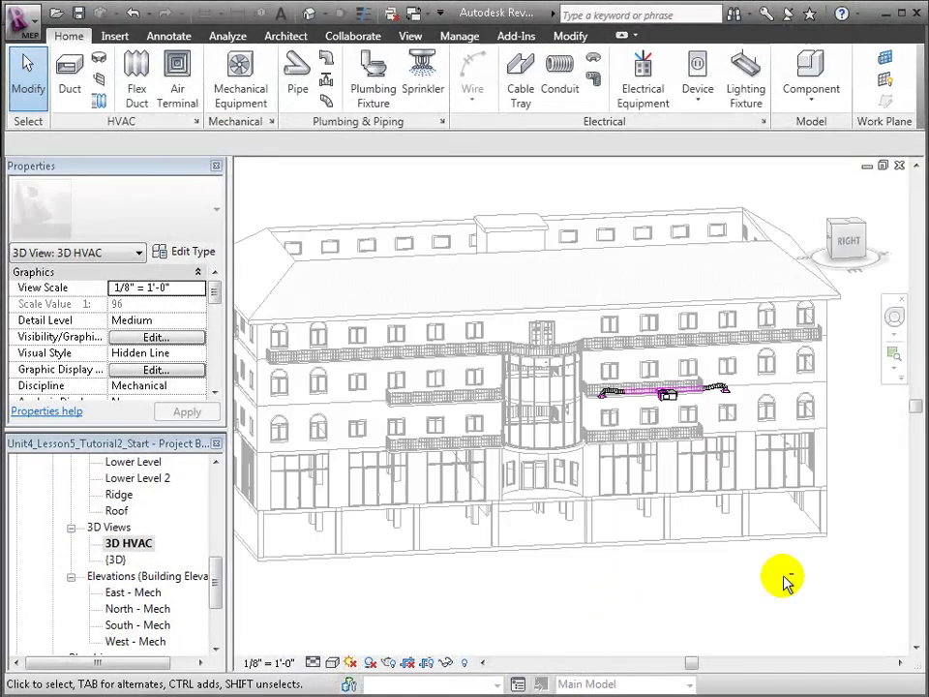
pyautogui.keyDown('shift'); pyautogui.moveTo(787, 579); pyautogui.dragTo(675, 503, button='middle'); pyautogui.keyUp('shift')
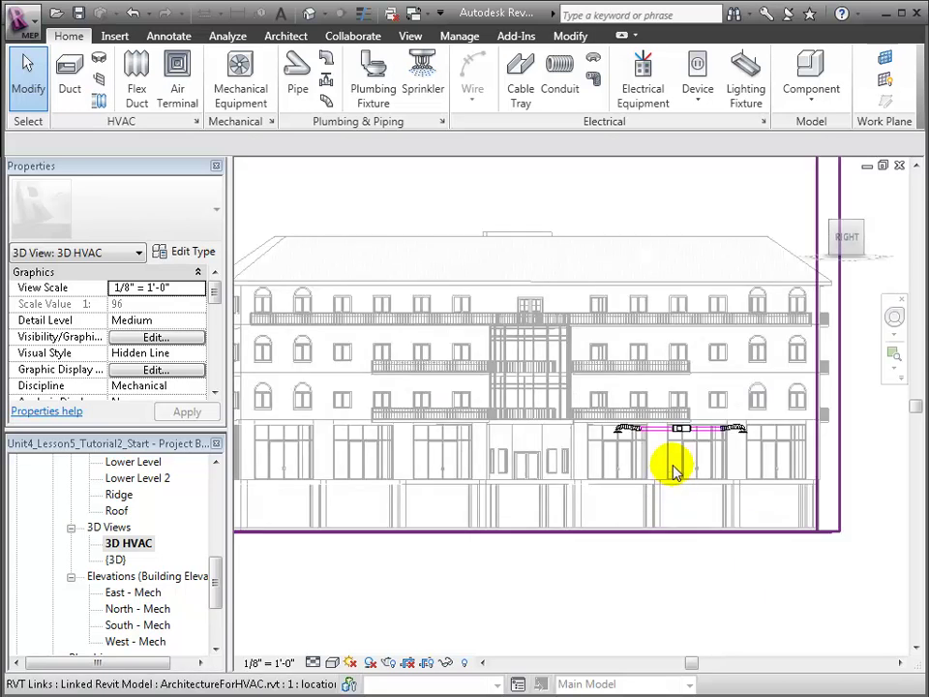
pyautogui.scroll(2, 677, 442)
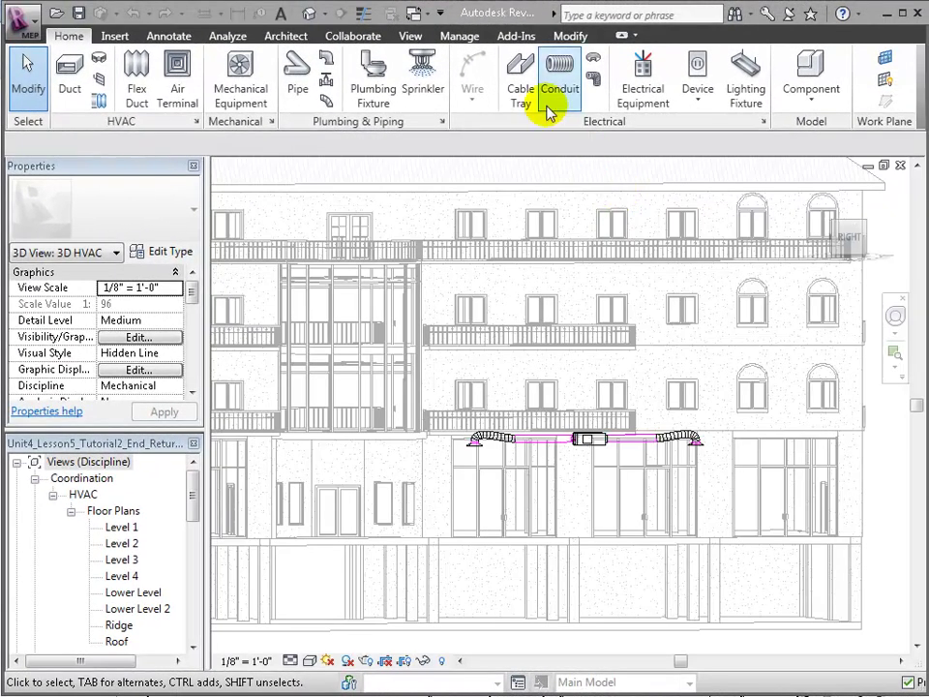
# Show the System Browser from the View tab's User Interface list.
pyautogui.click(411, 35)
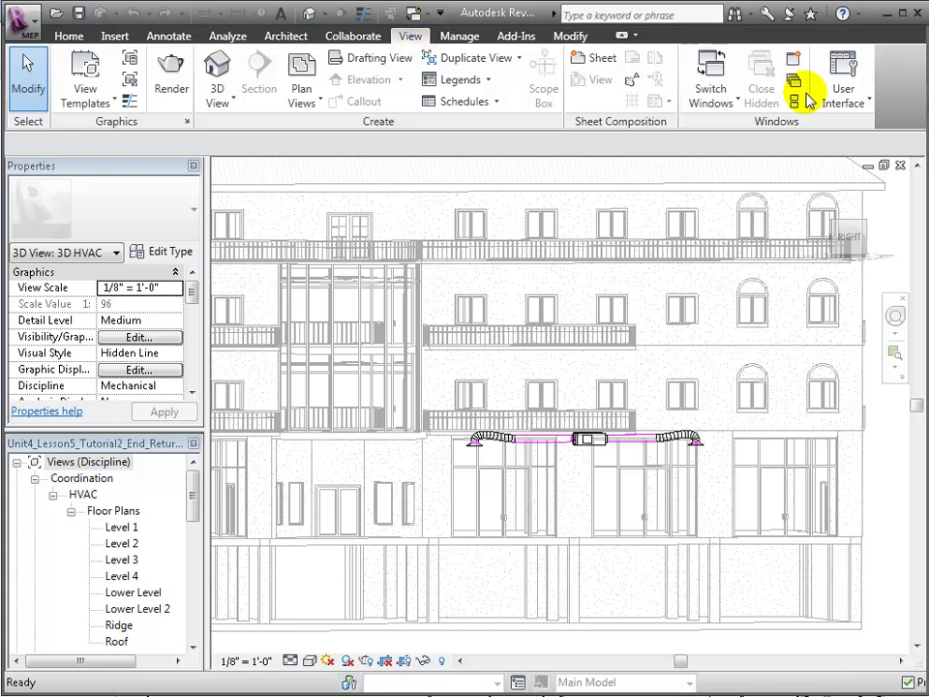
pyautogui.click(841, 89)
pyautogui.click(833, 168)
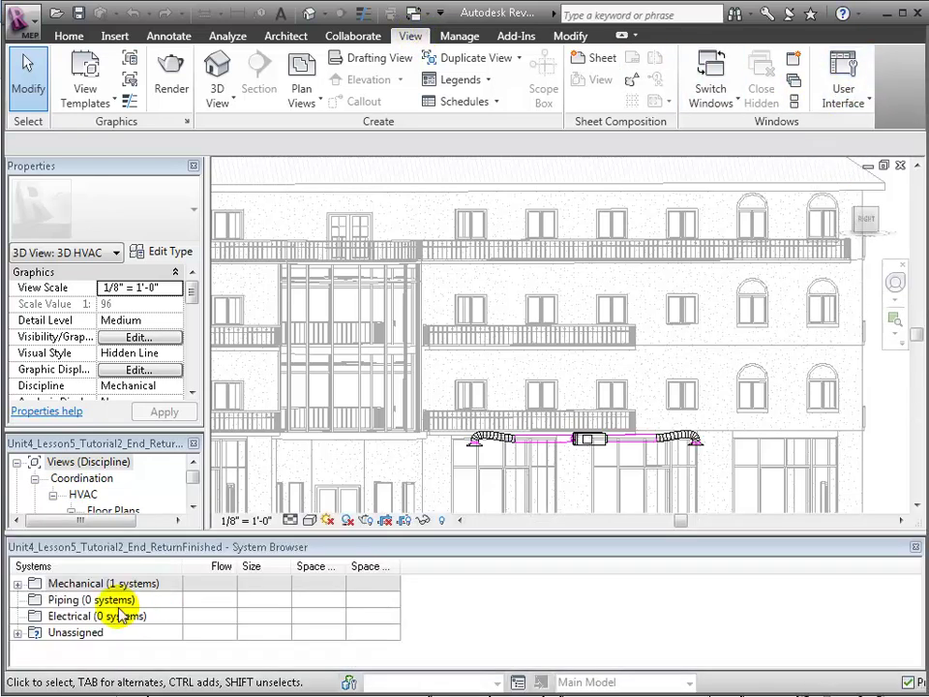
# Expand Mechanical, Return Air, the VAV unit and Mechanical Return Air 1, and widen the Systems column.
pyautogui.click(17, 584)
pyautogui.click(34, 600)
pyautogui.click(53, 617)
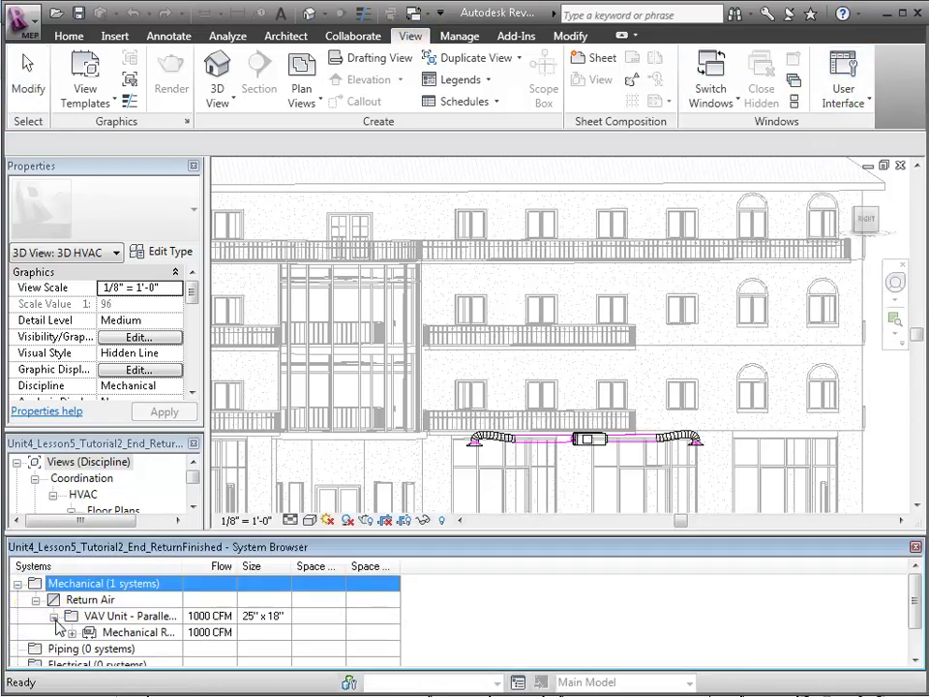
pyautogui.click(70, 632)
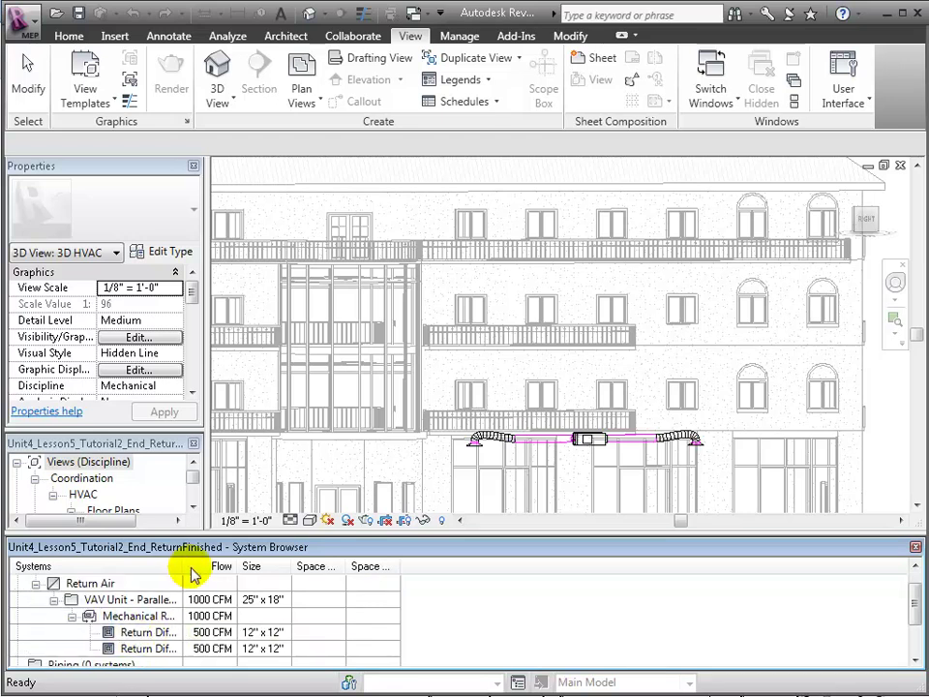
pyautogui.moveTo(184, 565); pyautogui.dragTo(302, 565)
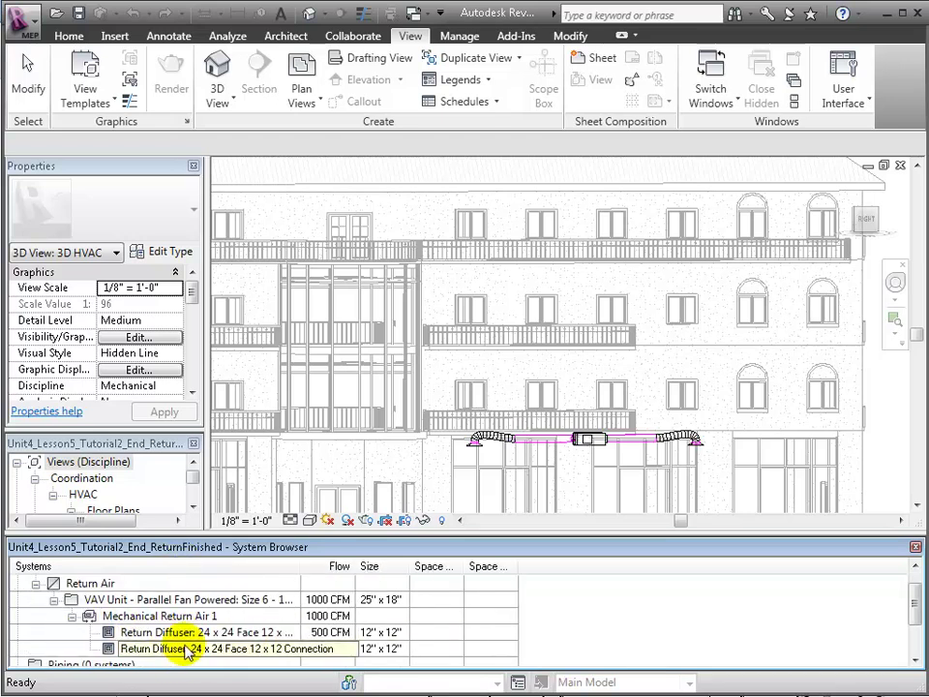